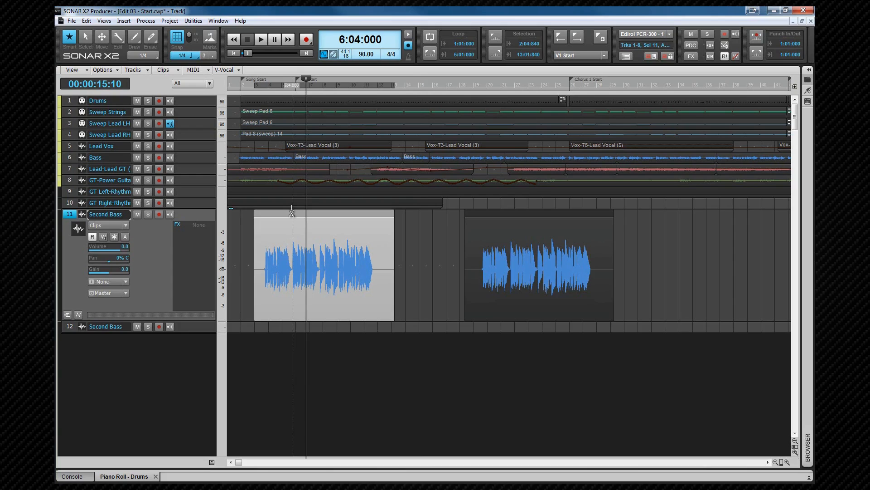
Step: Delete the first clip on the Second Bass track 11 and select the remaining clip
{"action": "key", "text": "Delete"}
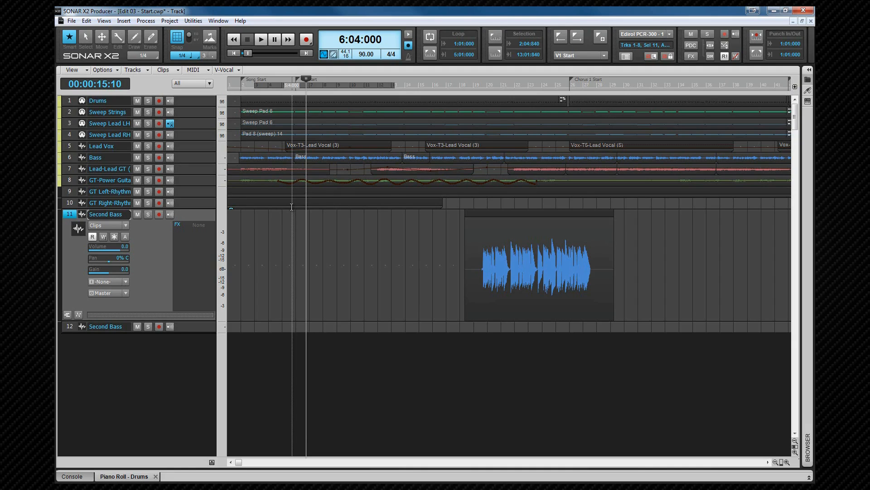
{"action": "left_click", "coordinate": [536, 213]}
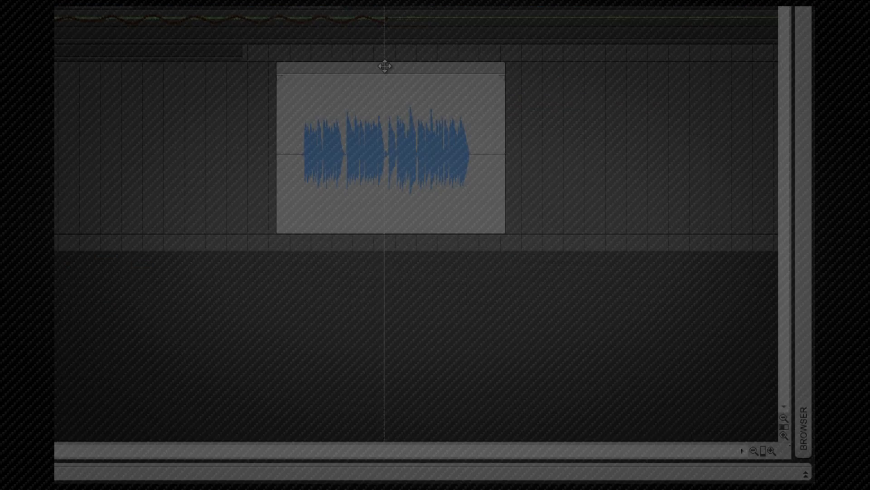
{"action": "right_click", "coordinate": [385, 67]}
{"action": "mouse_move", "coordinate": [407, 66]}
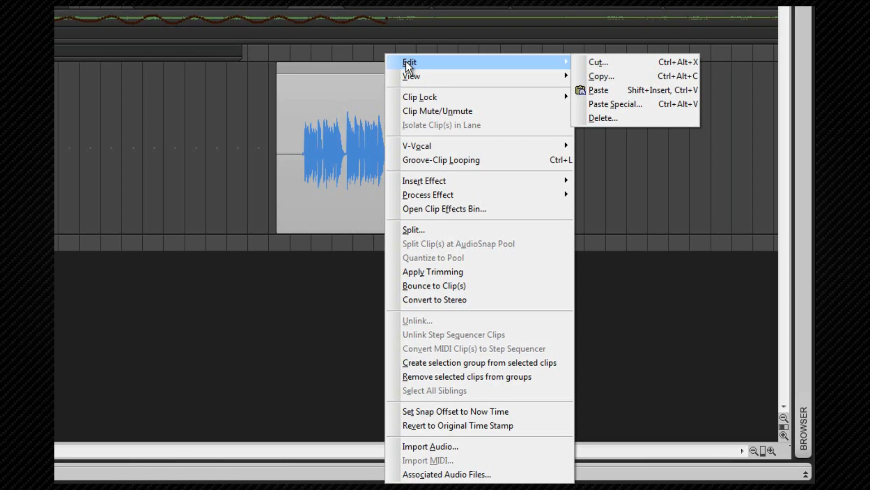
{"action": "left_click", "coordinate": [362, 66]}
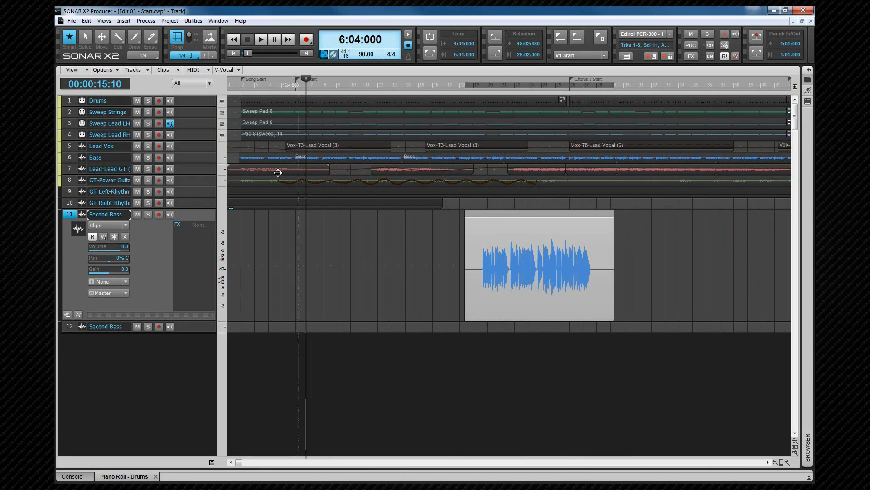
Step: Open the GT-Power Guitar track, select its clip and try to cut it
{"action": "left_click", "coordinate": [82, 180]}
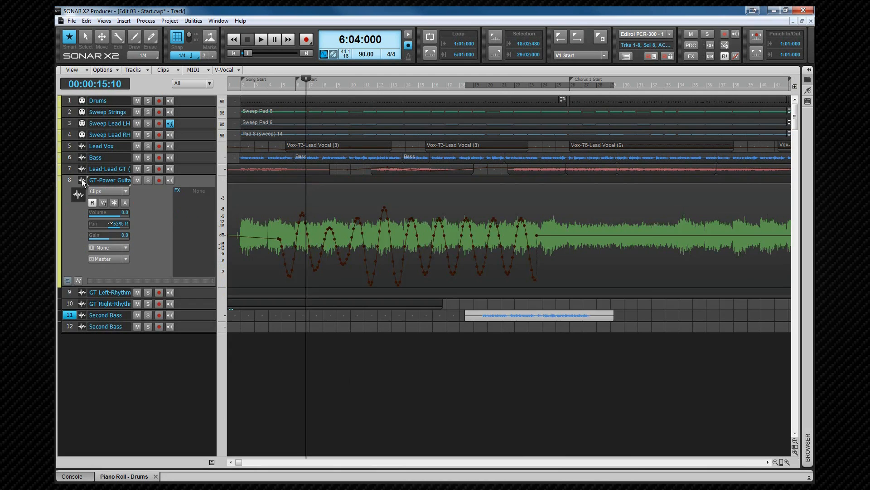
{"action": "left_click", "coordinate": [83, 181]}
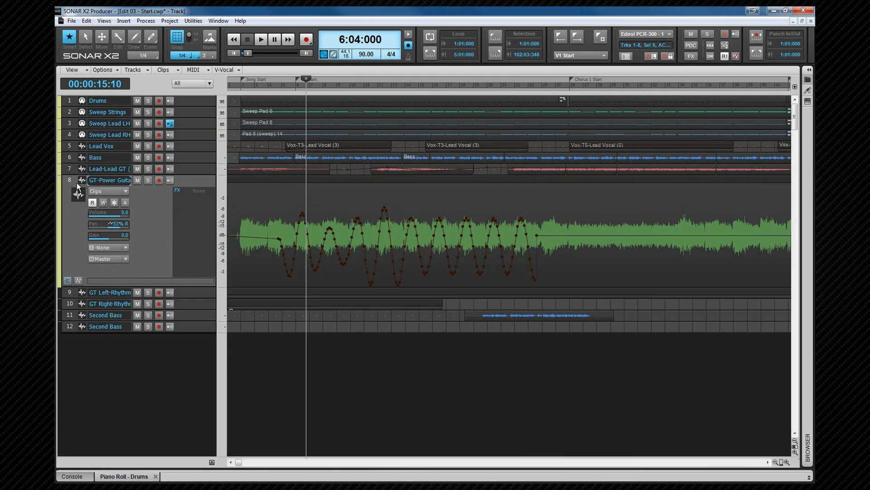
{"action": "left_click", "coordinate": [70, 180]}
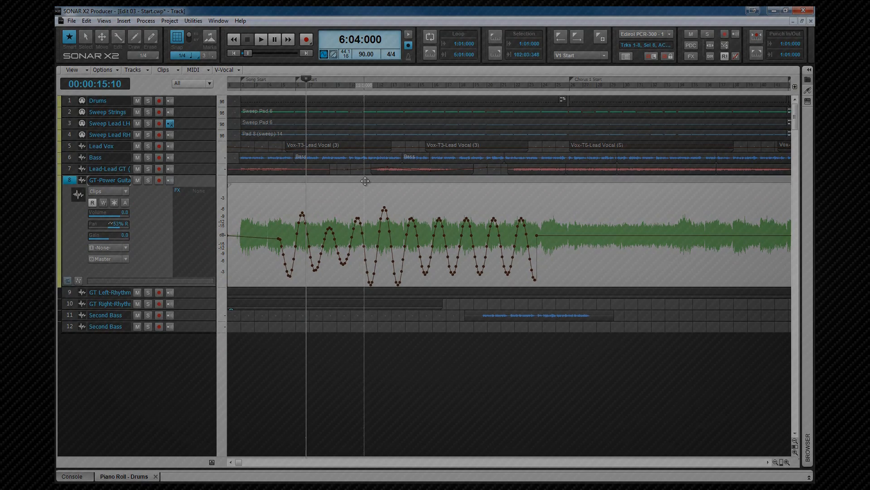
{"action": "right_click", "coordinate": [365, 183]}
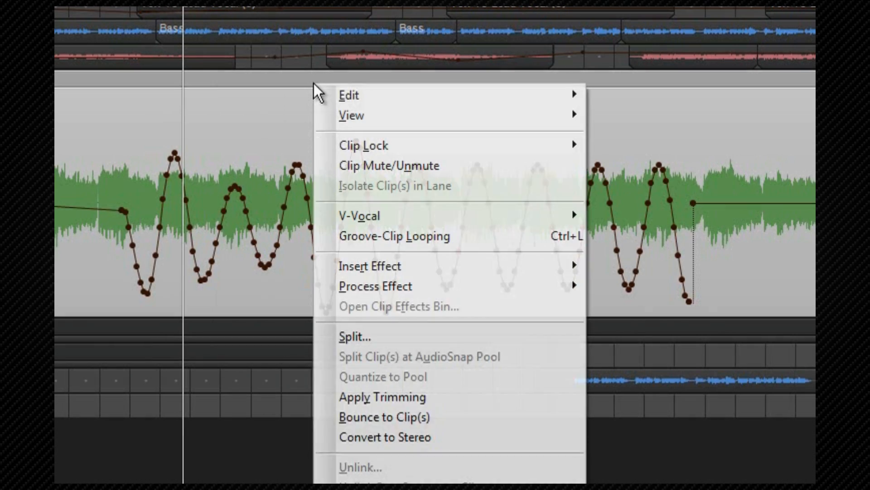
{"action": "mouse_move", "coordinate": [386, 187]}
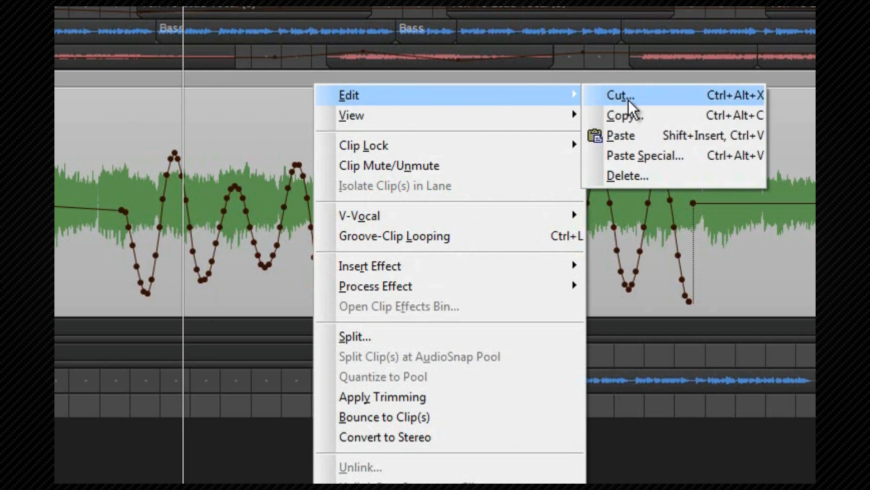
{"action": "left_click", "coordinate": [626, 101]}
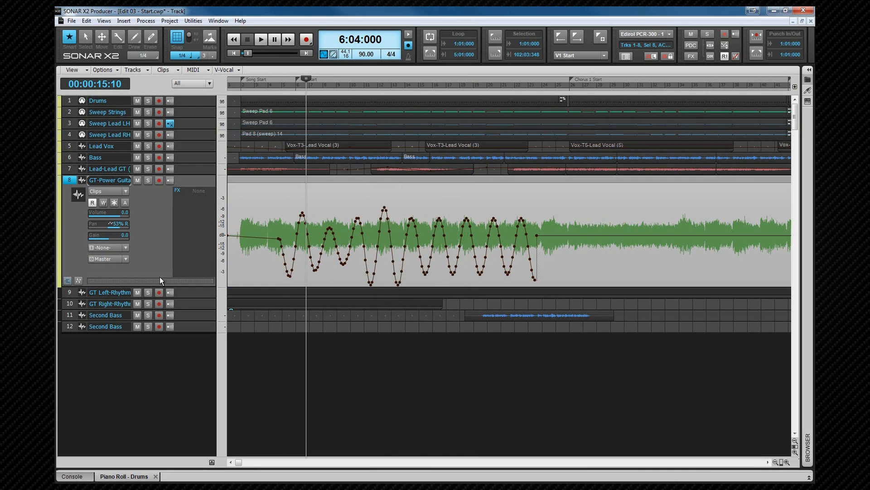
Step: Paste the clipboard onto the Second Bass track 12 at 5:01:000
{"action": "left_click", "coordinate": [84, 326]}
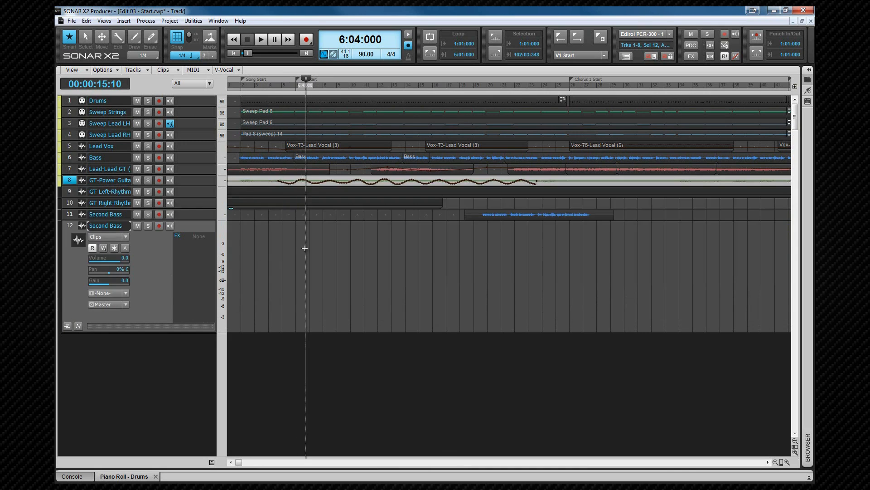
{"action": "left_click", "coordinate": [279, 242]}
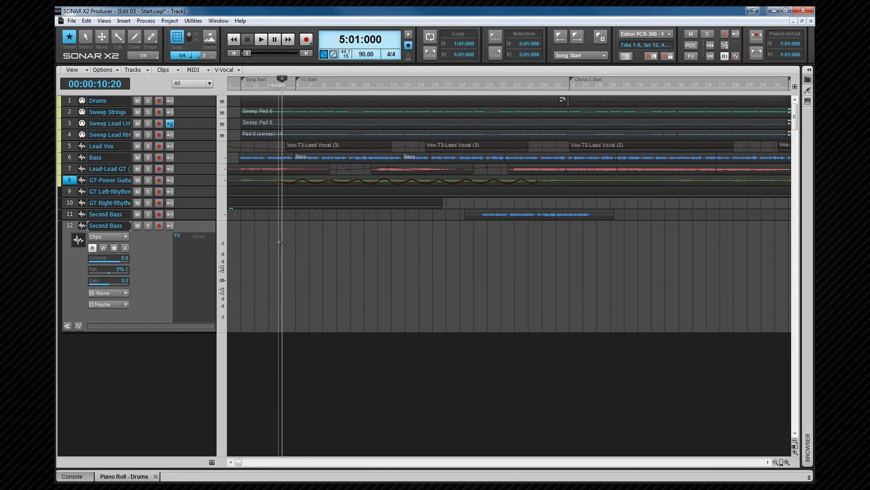
{"action": "key", "text": "ctrl+v"}
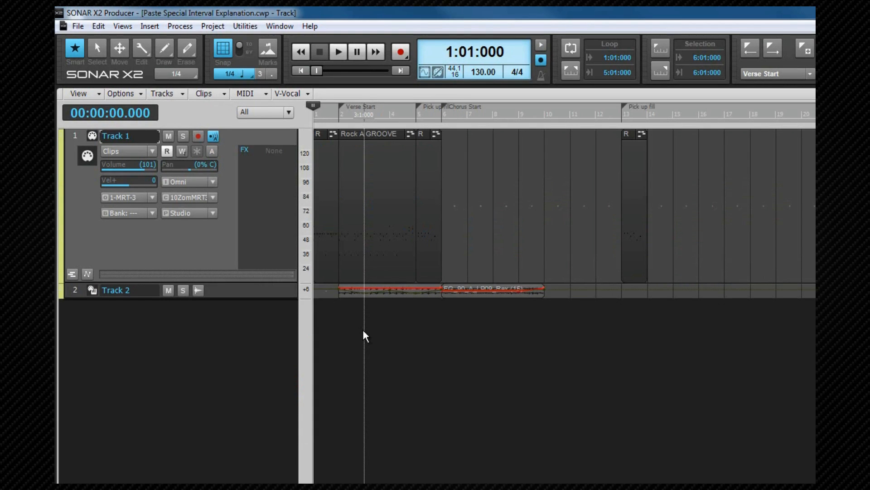
Step: Examine the advanced Paste Special options and set the starting track to 1
{"action": "key", "text": "ctrl+alt+v"}
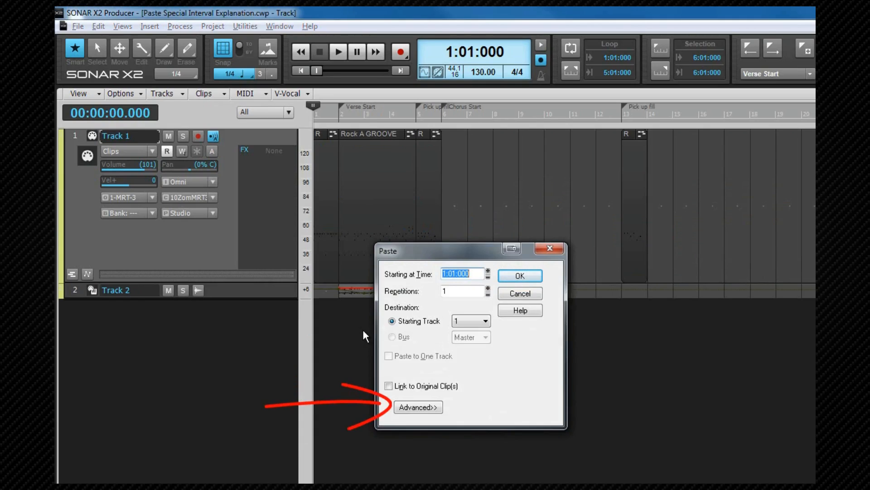
{"action": "left_click", "coordinate": [416, 408]}
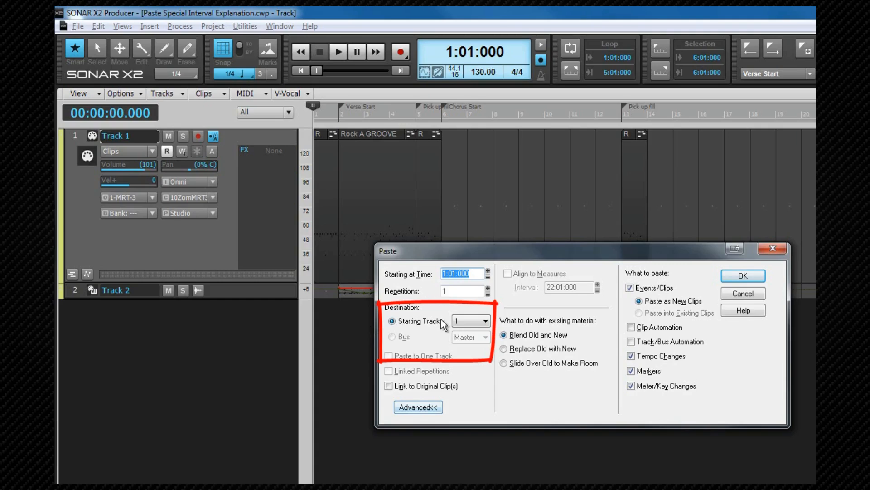
{"action": "left_click", "coordinate": [485, 322]}
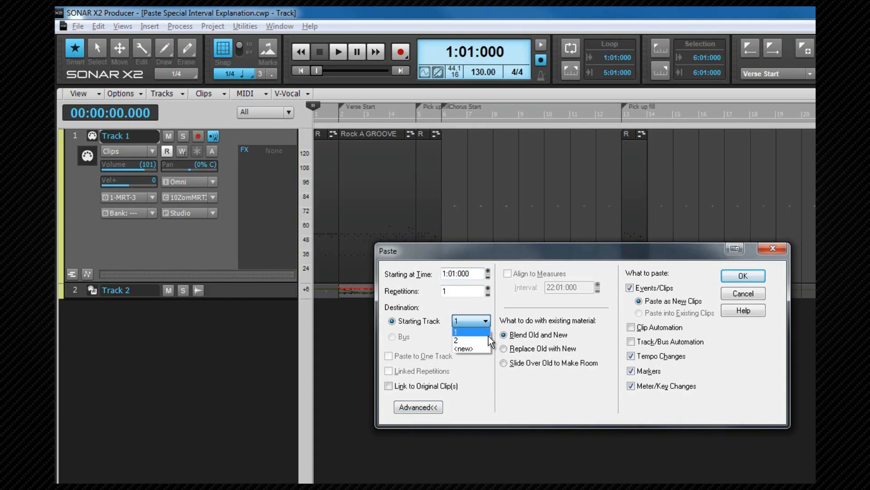
{"action": "left_click", "coordinate": [485, 332]}
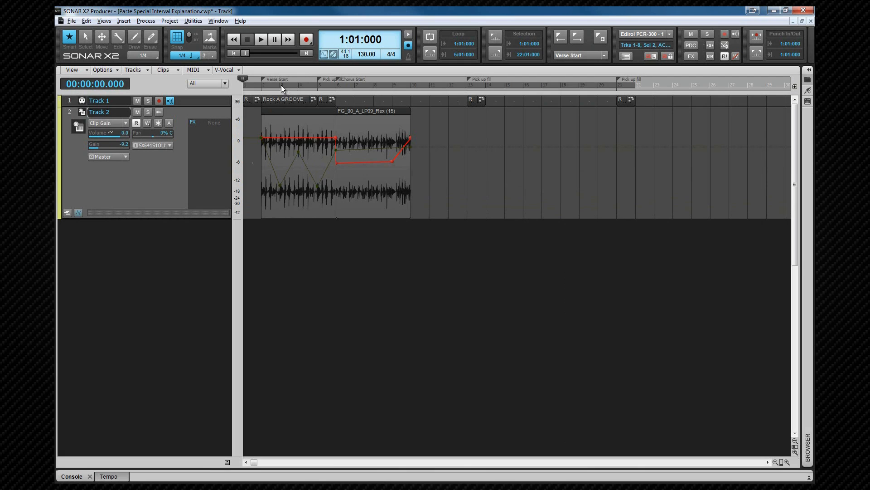
Step: Paste the clip at 11:01:000 with 3 repetitions, then undo the paste
{"action": "left_click_drag", "start_coordinate": [281, 85], "coordinate": [306, 85]}
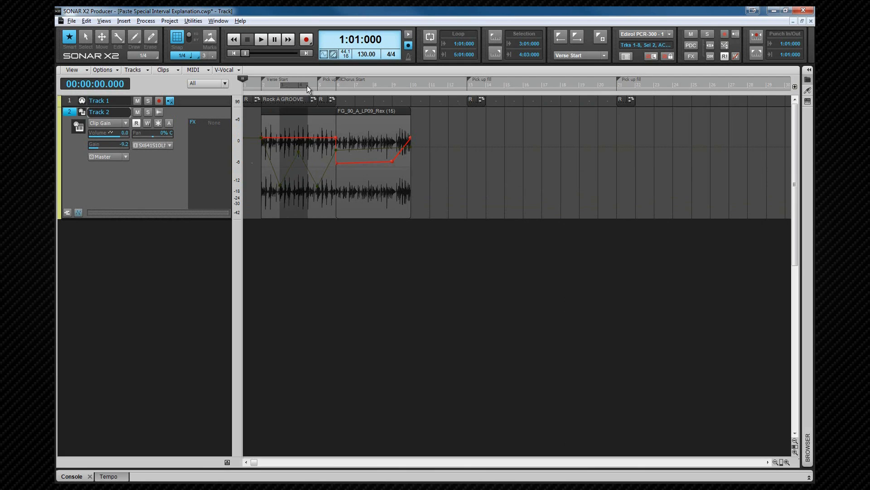
{"action": "left_click", "coordinate": [429, 86]}
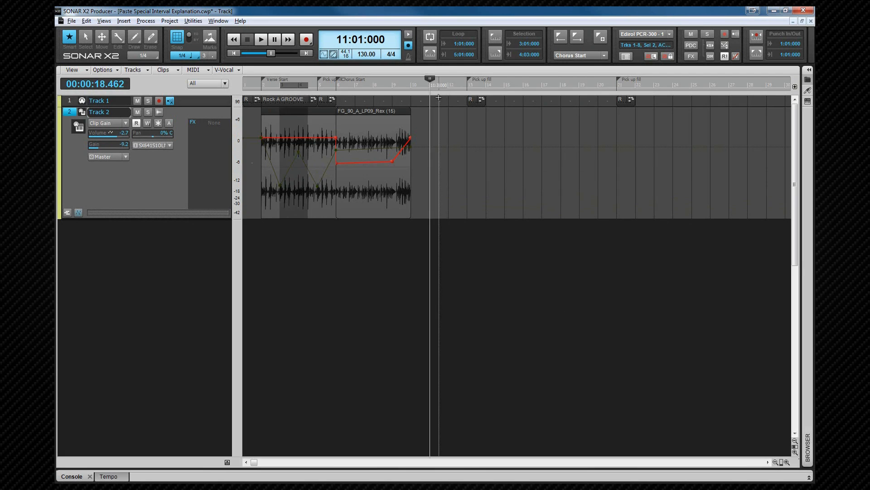
{"action": "key", "text": "ctrl+alt+v"}
{"action": "double_click", "coordinate": [337, 213]}
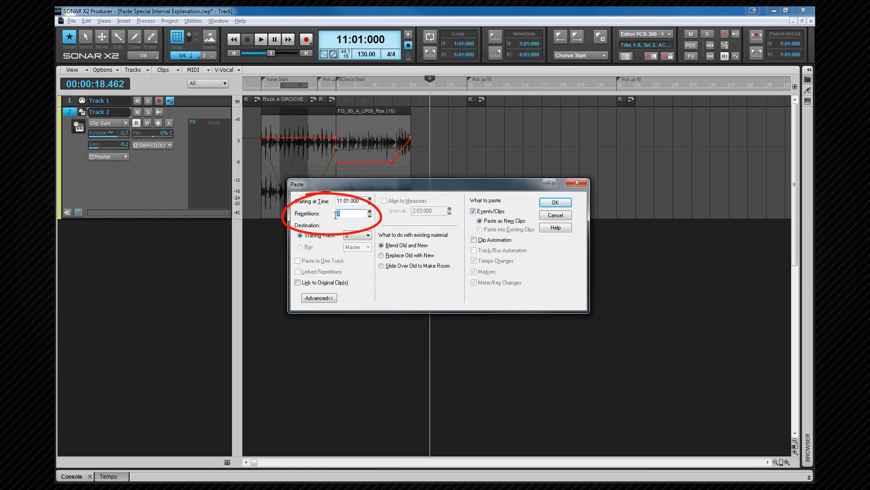
{"action": "left_click", "coordinate": [370, 211]}
{"action": "left_click", "coordinate": [370, 212]}
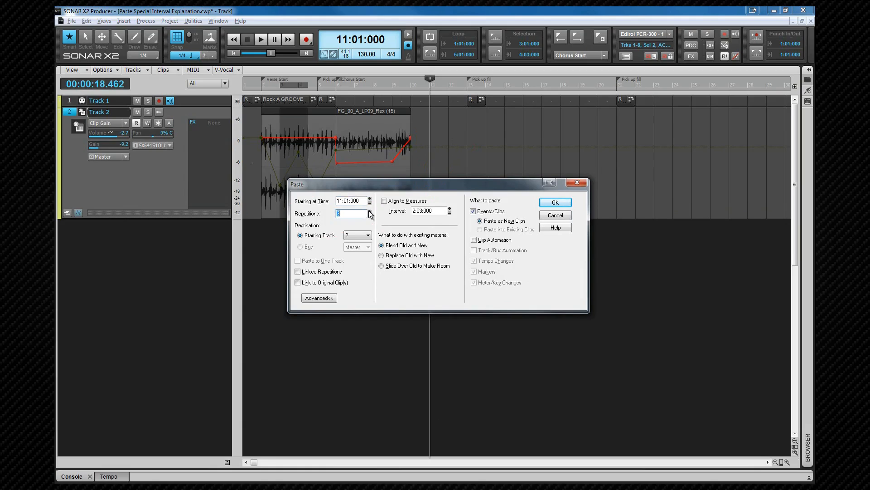
{"action": "left_click", "coordinate": [558, 203]}
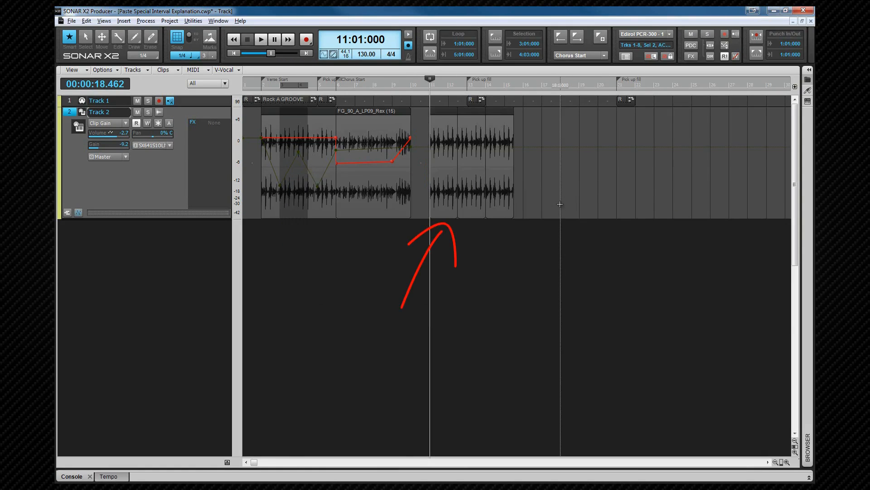
{"action": "key", "text": "ctrl+z"}
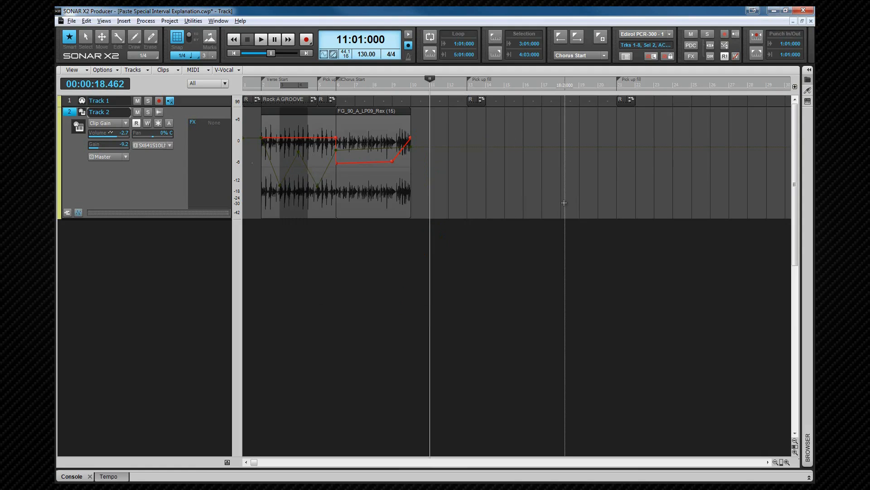
Step: Paste again at 11:01:000 with Align to Measures enabled, then undo the paste
{"action": "key", "text": "ctrl+alt+v"}
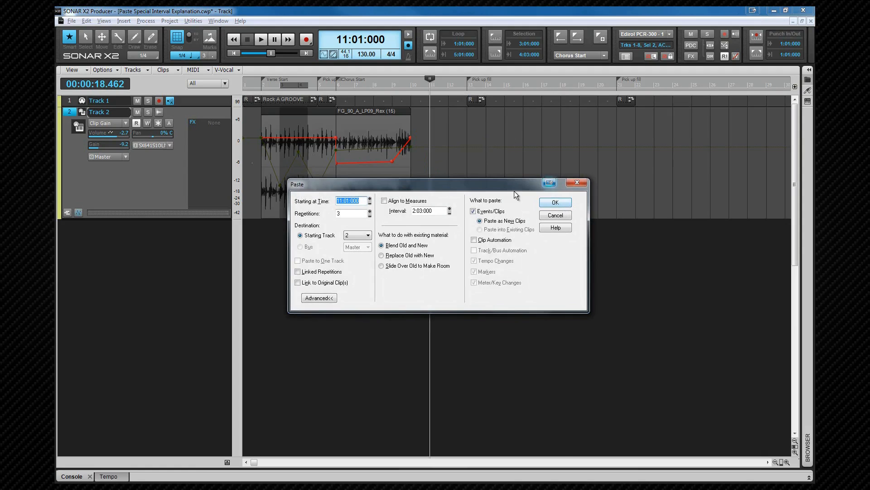
{"action": "left_click", "coordinate": [385, 201]}
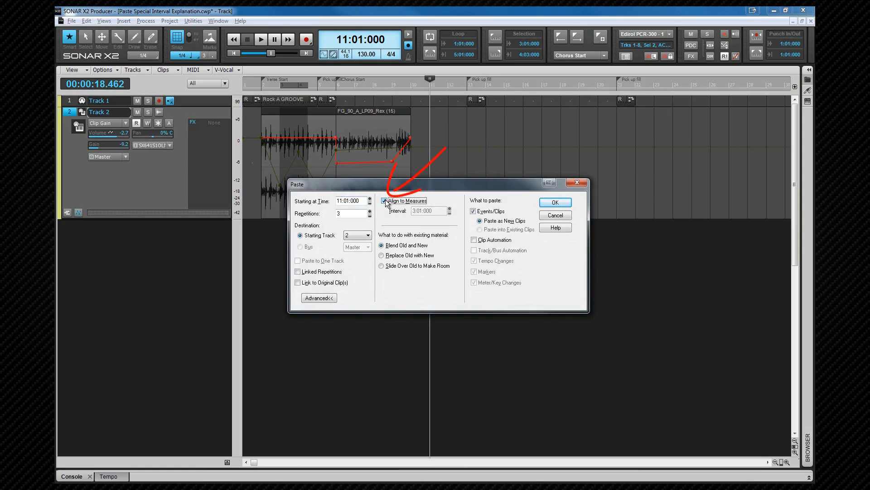
{"action": "left_click", "coordinate": [556, 203]}
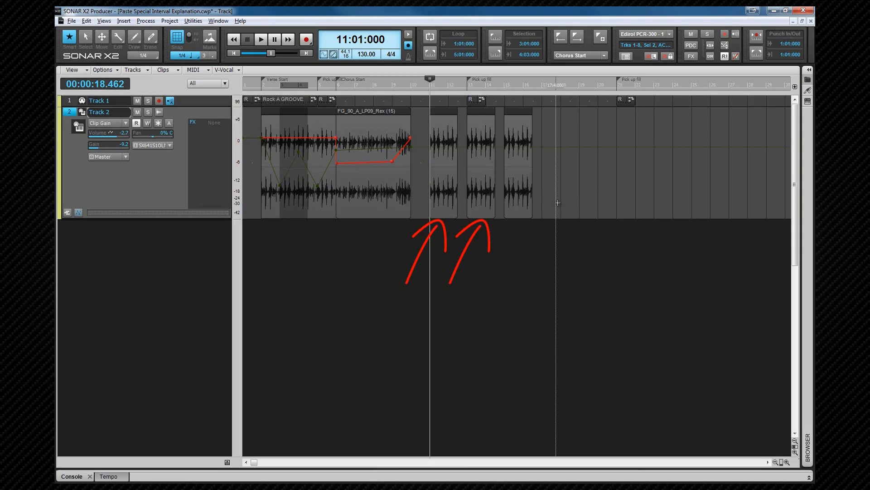
{"action": "key", "text": "ctrl+z"}
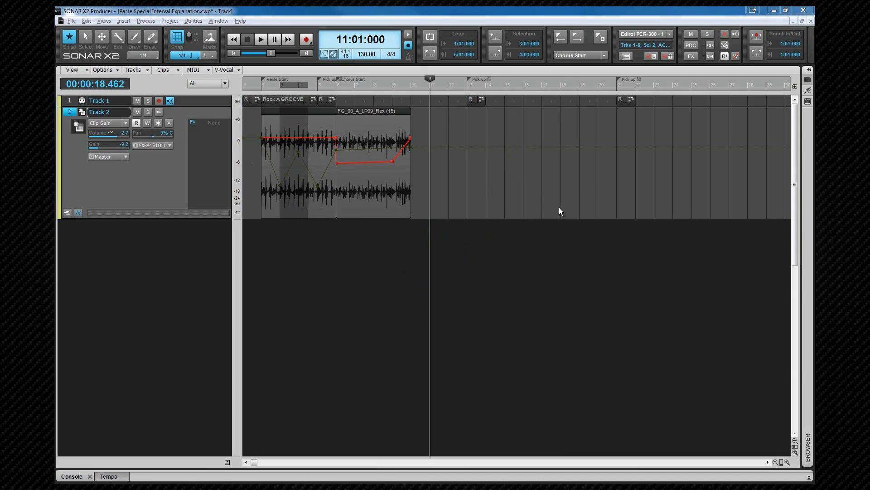
{"action": "key", "text": "ctrl+alt+v"}
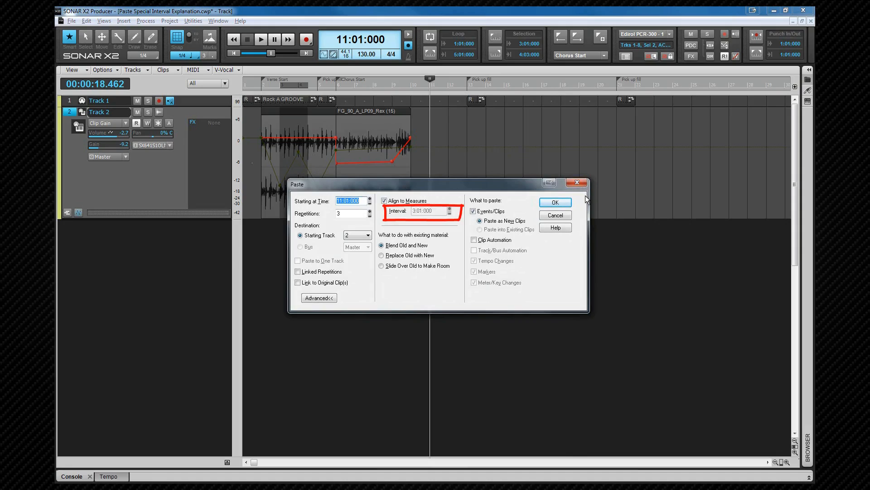
{"action": "left_click", "coordinate": [384, 201]}
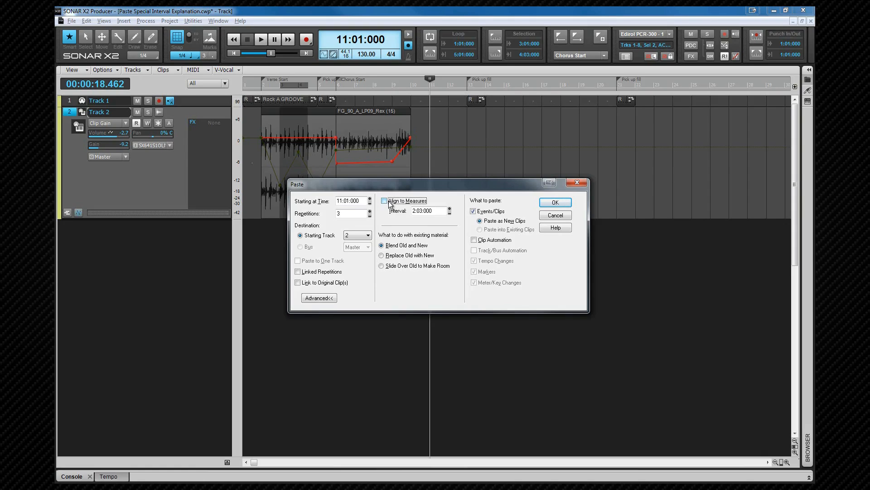
{"action": "left_click", "coordinate": [548, 214]}
Step: Open Track 1, select the Rock A GROOVE clip and copy it with Events in Tracks and Markers
{"action": "left_click", "coordinate": [83, 101]}
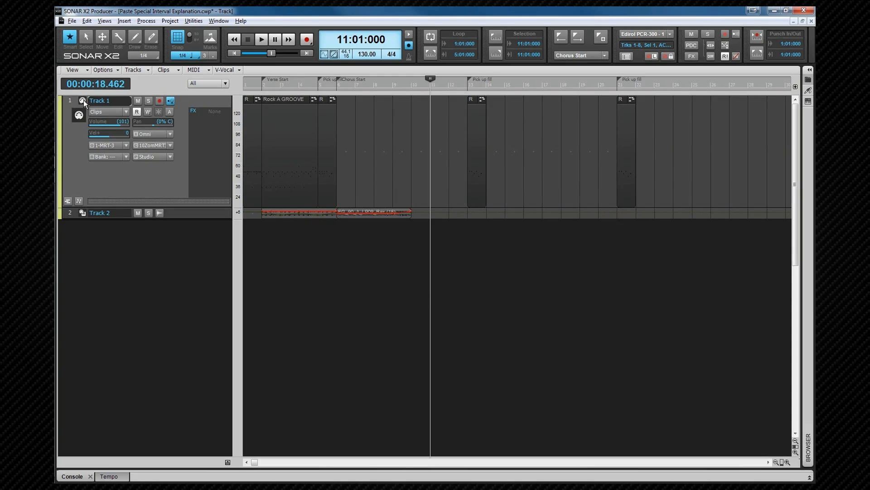
{"action": "left_click", "coordinate": [295, 99]}
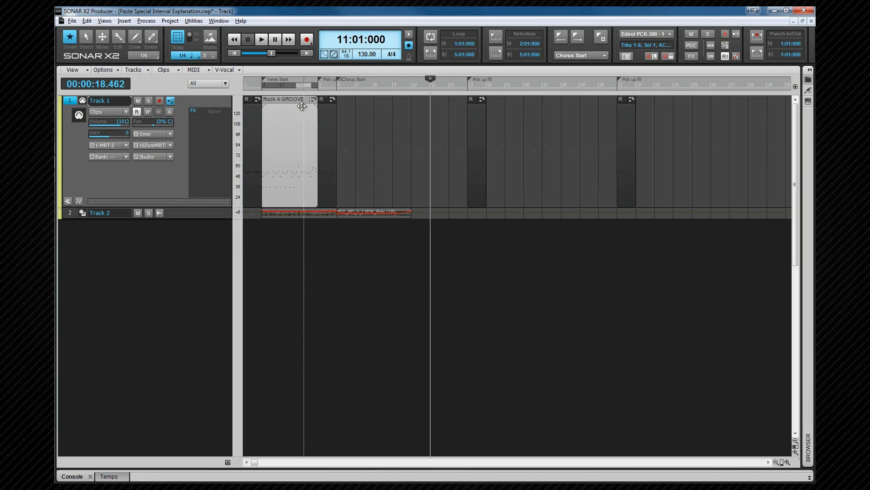
{"action": "key", "text": "ctrl+alt+c"}
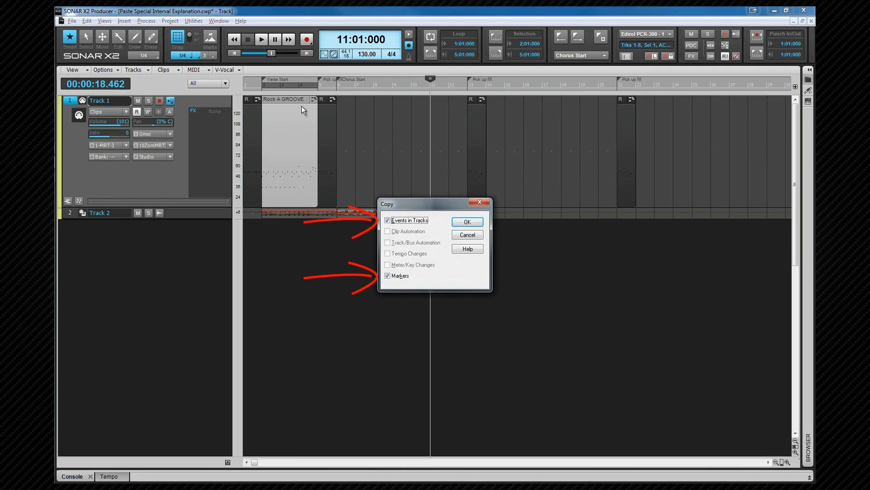
{"action": "left_click", "coordinate": [467, 223]}
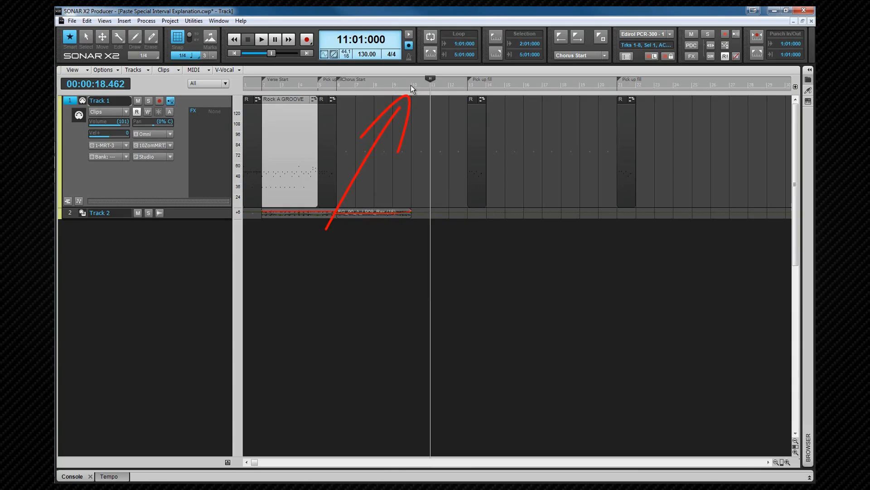
Step: Paste the clip at 10:01:000 with 2 linked repetitions, keeping Align to Measures enabled
{"action": "left_click", "coordinate": [411, 85]}
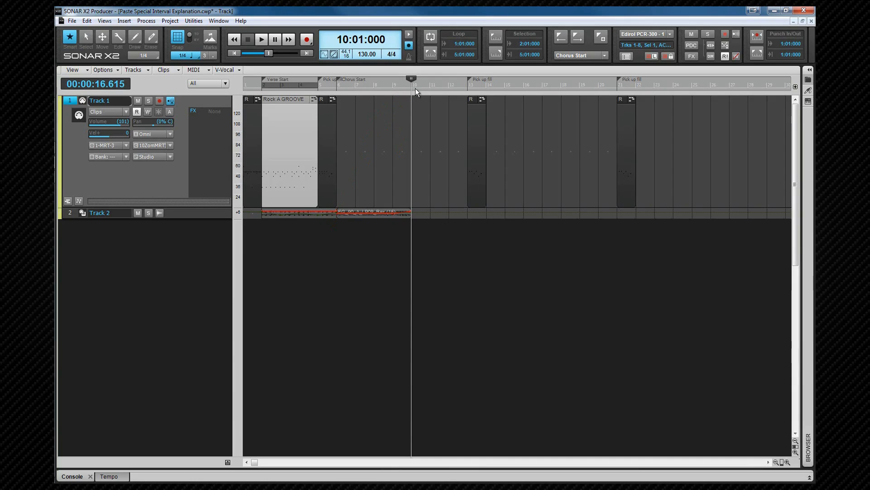
{"action": "key", "text": "ctrl+alt+v"}
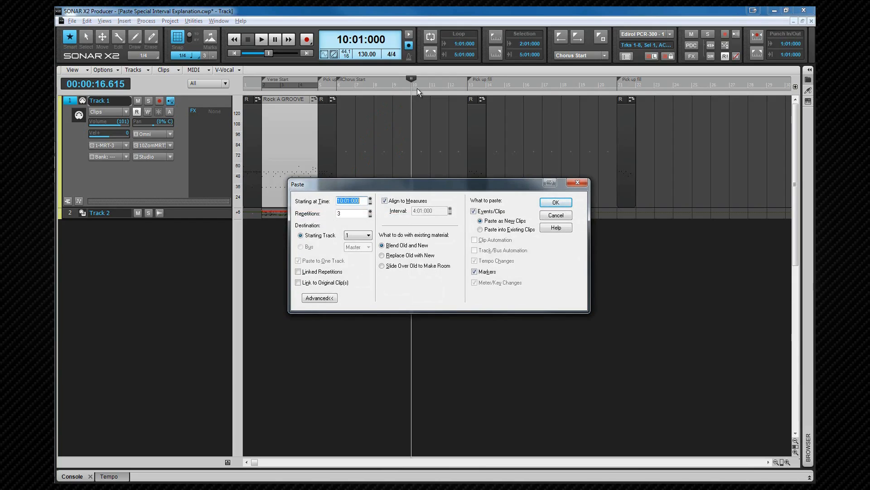
{"action": "left_click", "coordinate": [370, 216]}
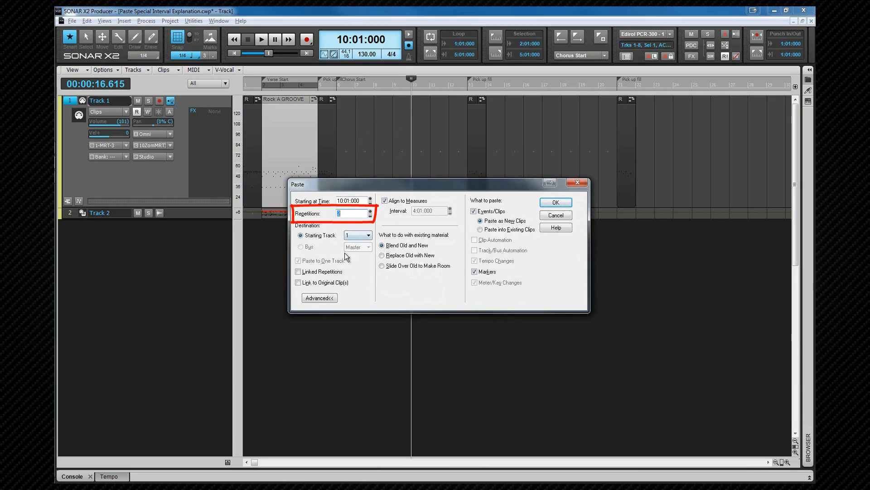
{"action": "left_click", "coordinate": [299, 271]}
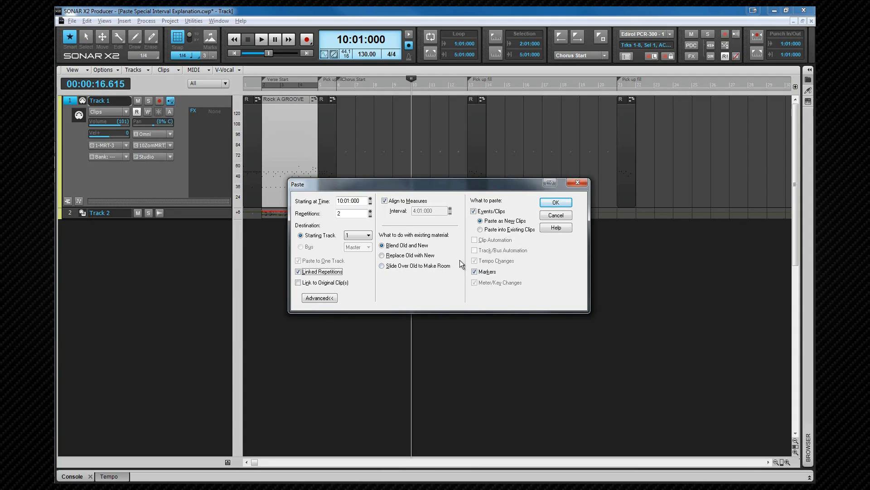
{"action": "left_click", "coordinate": [385, 202]}
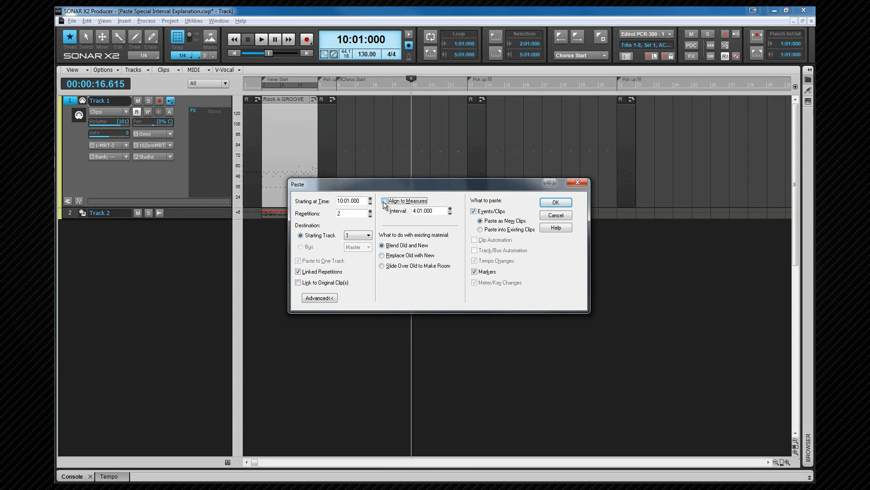
{"action": "left_click", "coordinate": [413, 211]}
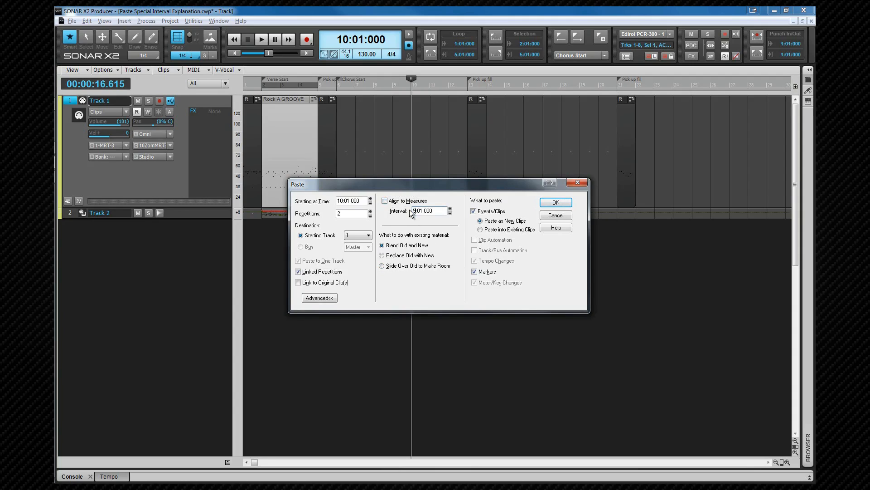
{"action": "left_click", "coordinate": [385, 201]}
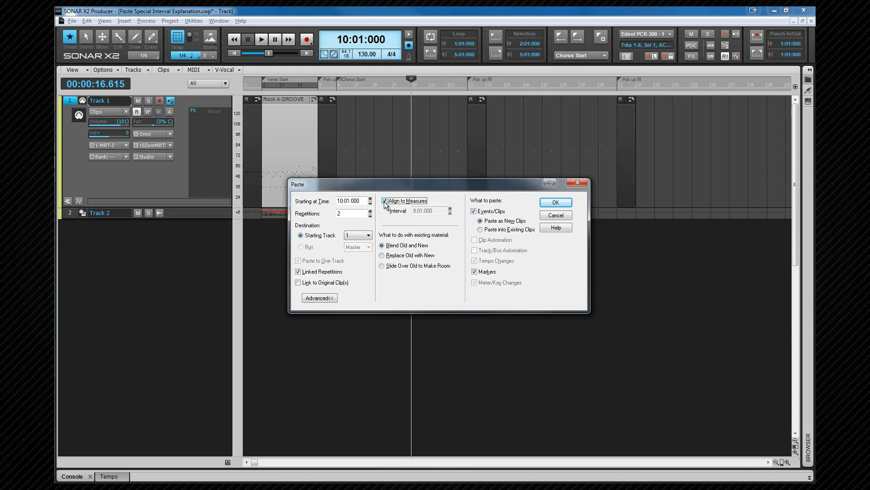
{"action": "left_click", "coordinate": [555, 202]}
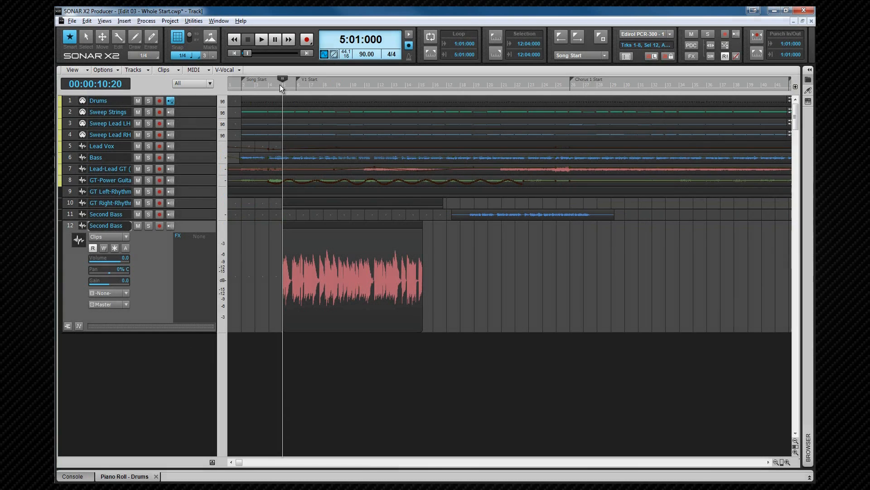
Step: Delete the clip on the second Second Bass track (track 12)
{"action": "left_click", "coordinate": [365, 226]}
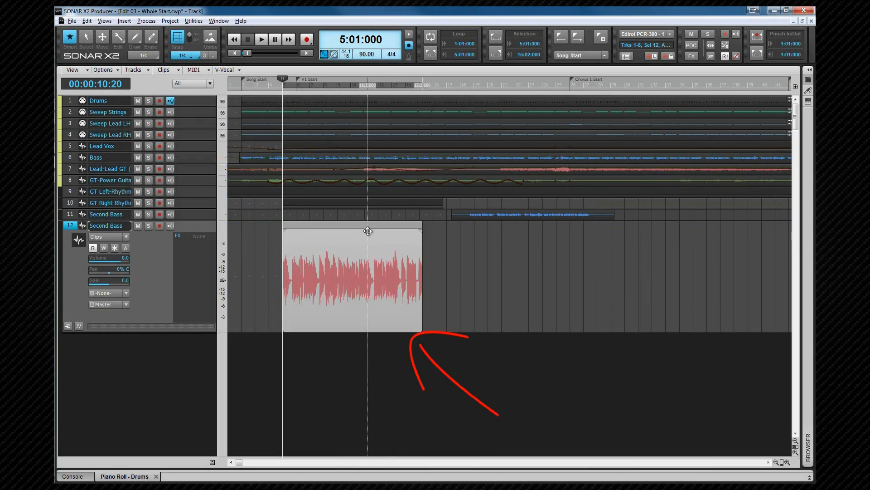
{"action": "key", "text": "Delete"}
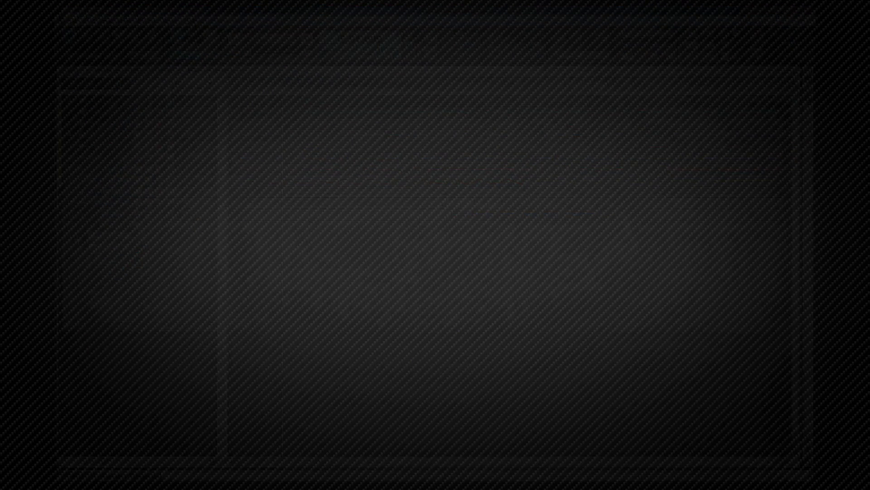
Step: Delete the clip on the Bass track, then undo the deletion
{"action": "left_click", "coordinate": [117, 70]}
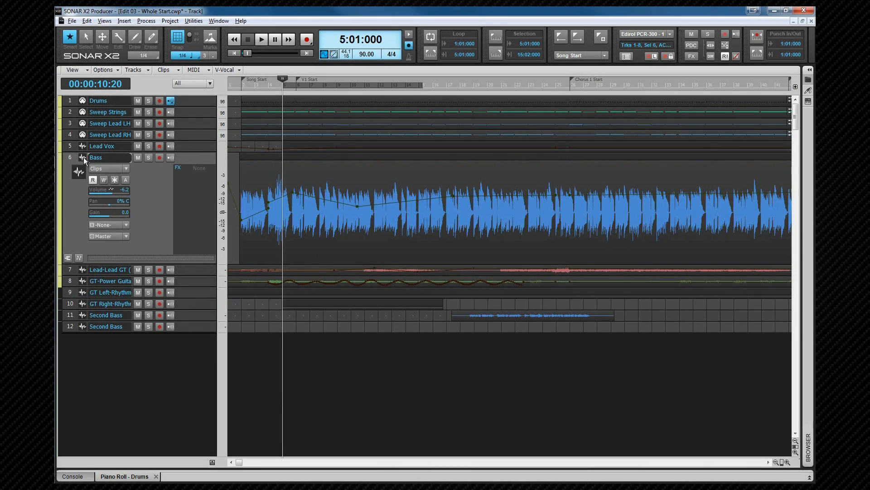
{"action": "left_click", "coordinate": [353, 155]}
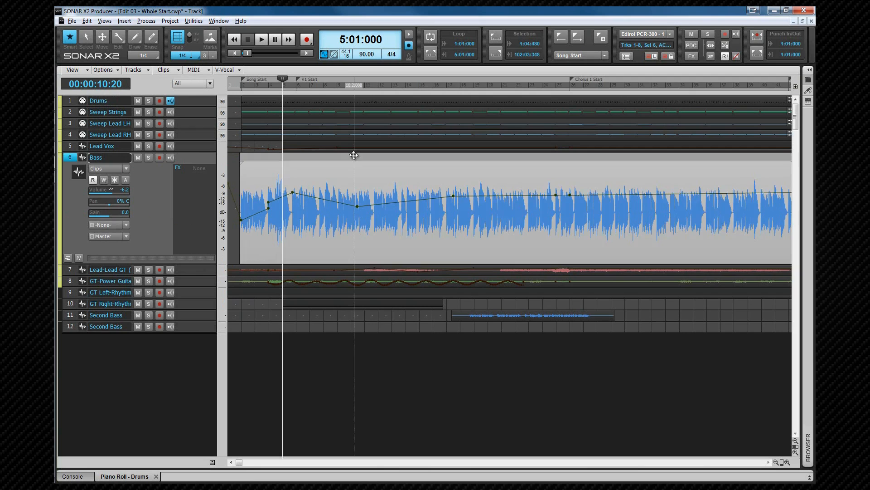
{"action": "key", "text": "Delete"}
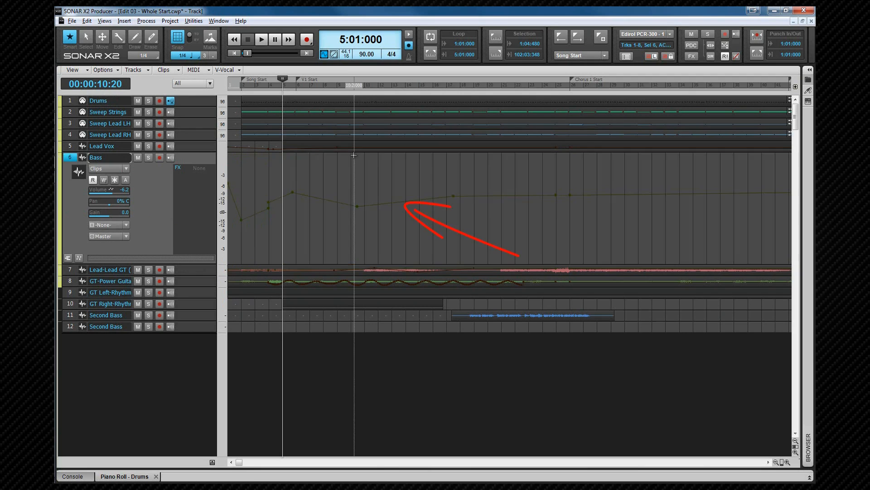
{"action": "key", "text": "ctrl+z"}
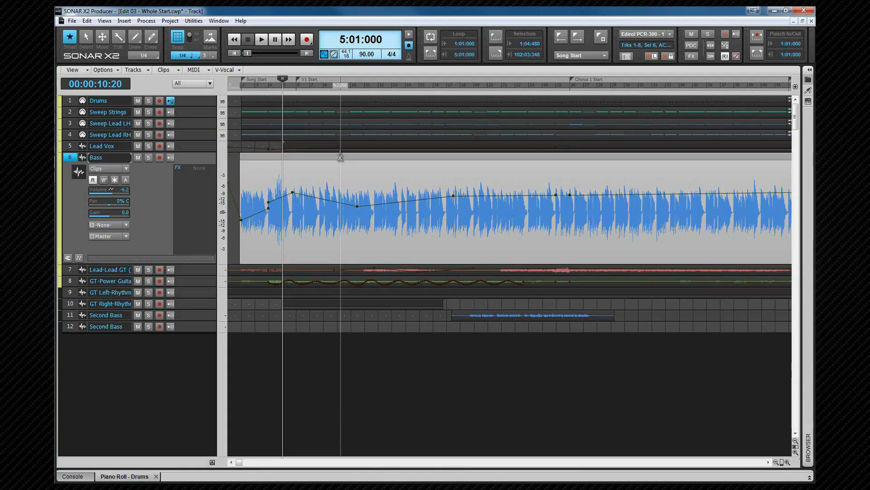
Step: Select all tracks over the range from V1 Start to Chorus 1 Start and Delete Special it, deleting the hole by whole measures
{"action": "key", "text": "ctrl+a"}
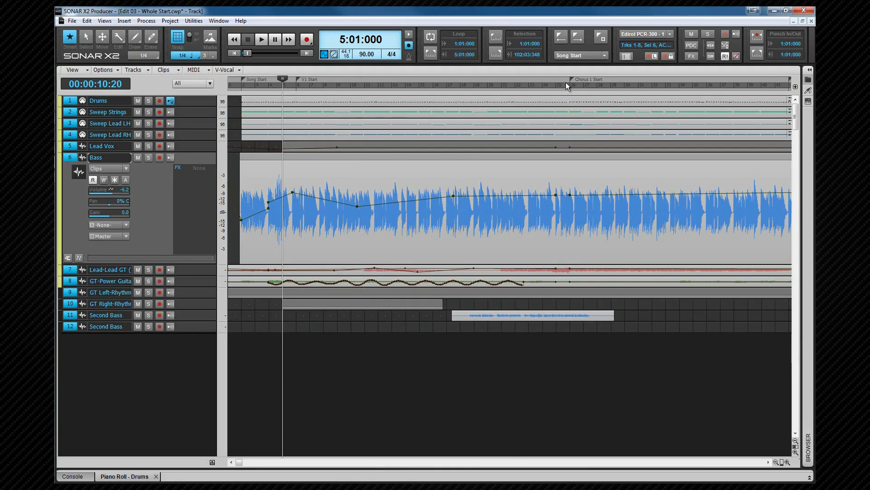
{"action": "left_click_drag", "start_coordinate": [568, 83], "coordinate": [297, 83]}
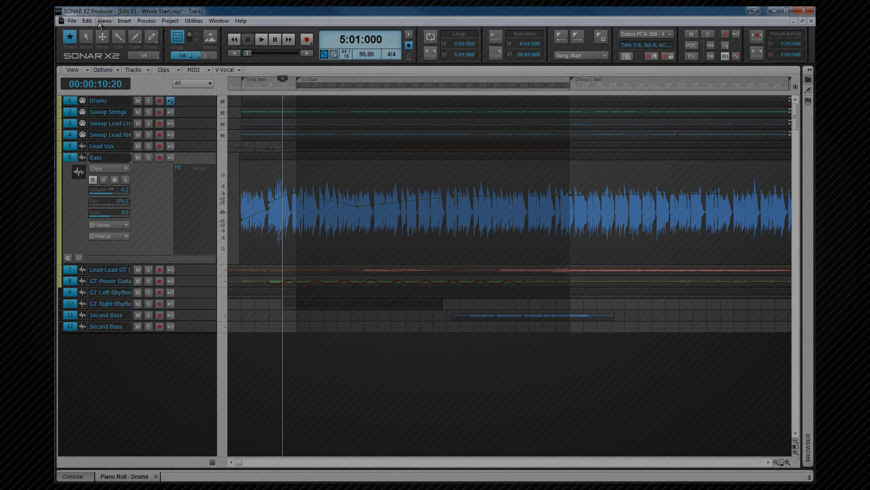
{"action": "left_click", "coordinate": [87, 21]}
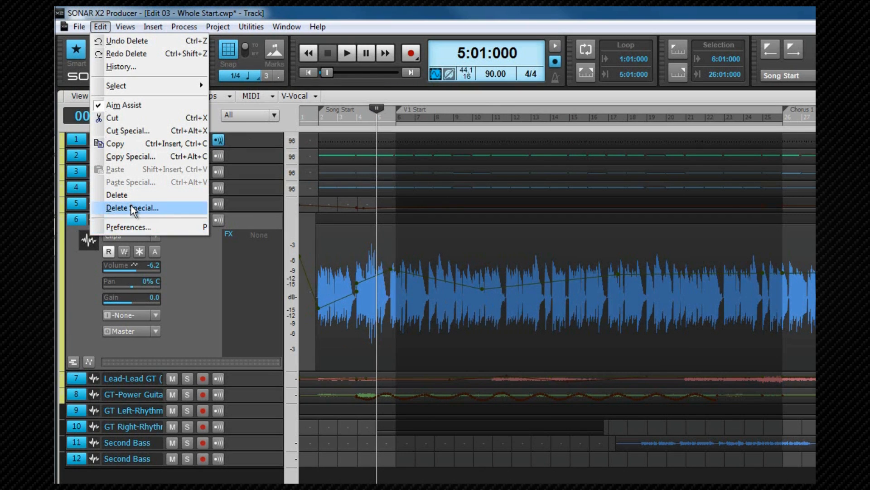
{"action": "left_click", "coordinate": [133, 208]}
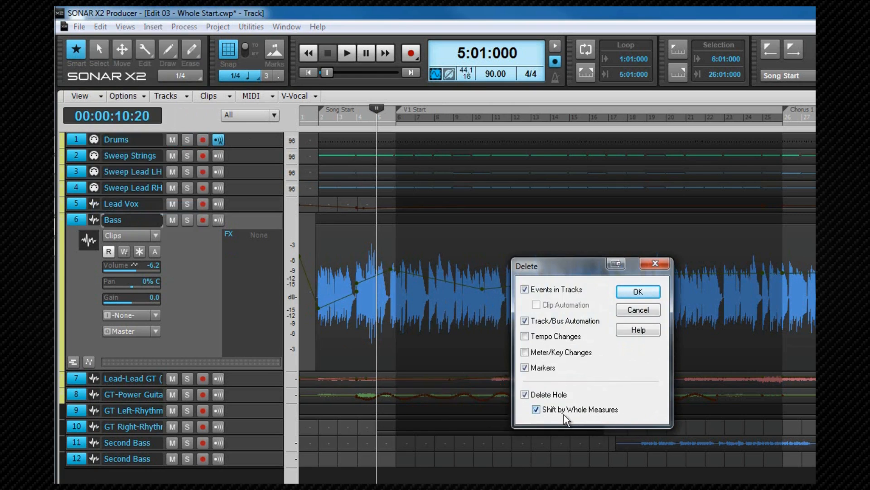
{"action": "left_click", "coordinate": [639, 291]}
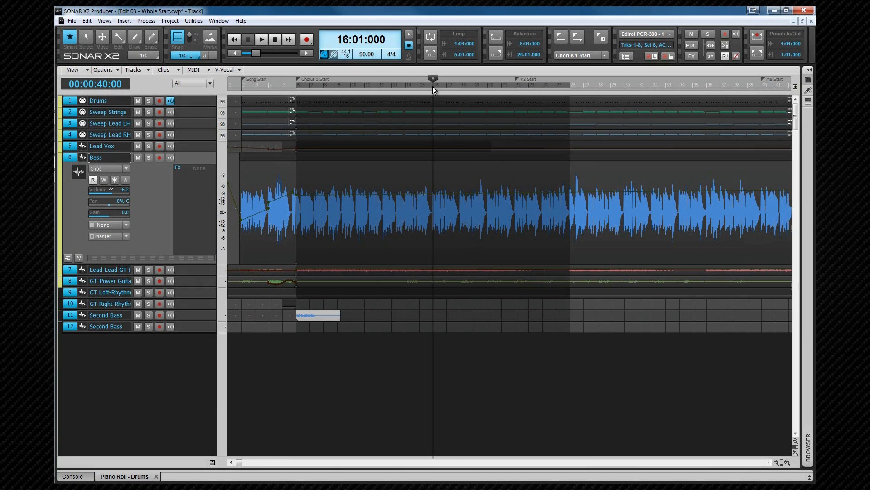
Step: Insert 4 measures at 16:01:000, sliding events in tracks and markers
{"action": "left_click", "coordinate": [171, 21]}
{"action": "left_click", "coordinate": [202, 81]}
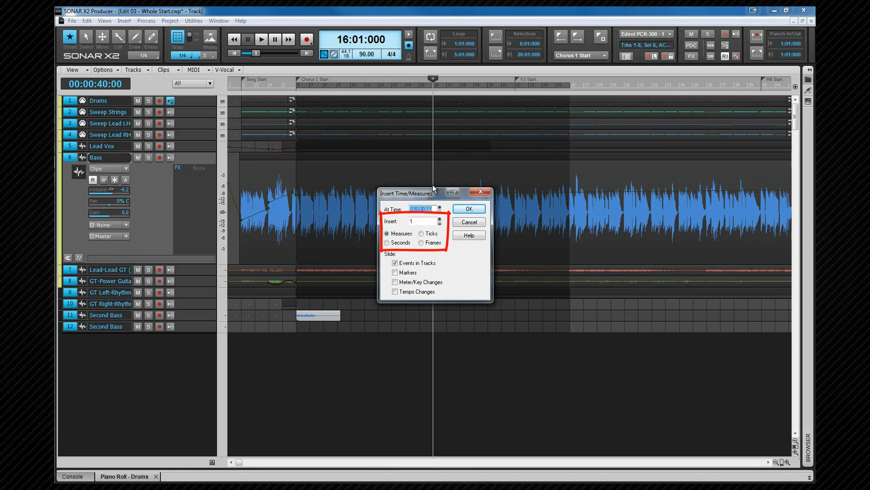
{"action": "left_click", "coordinate": [440, 219]}
{"action": "left_click", "coordinate": [440, 219]}
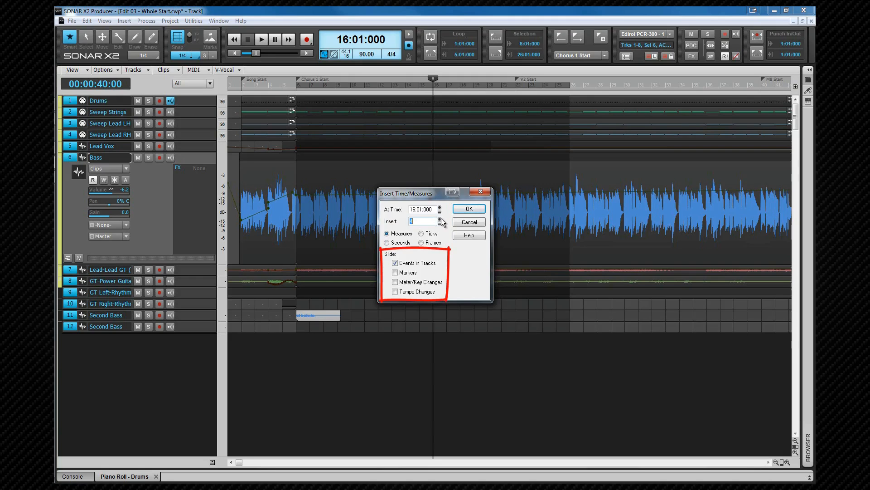
{"action": "left_click", "coordinate": [397, 273]}
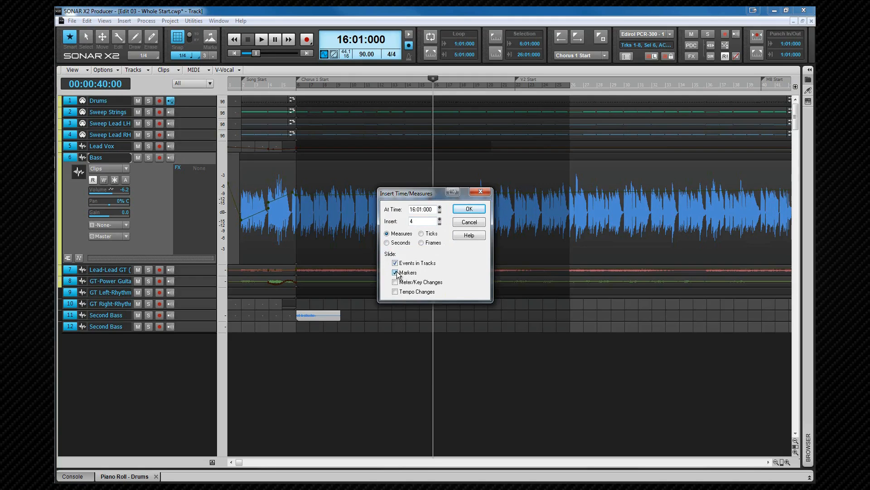